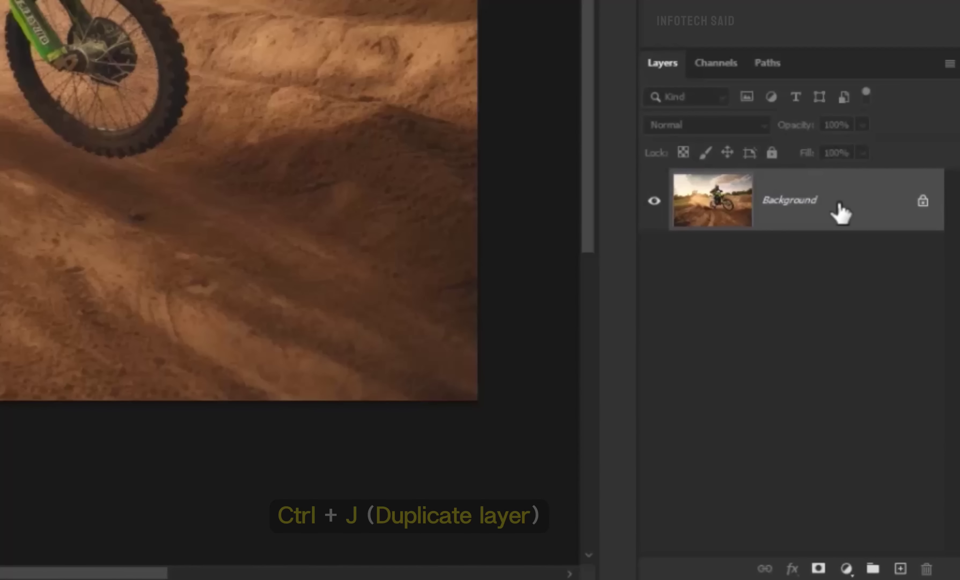
# Duplicate the motocross photo's Background layer as Layer 1 with Ctrl+J
pyautogui.hotkey('ctrl', 'j')
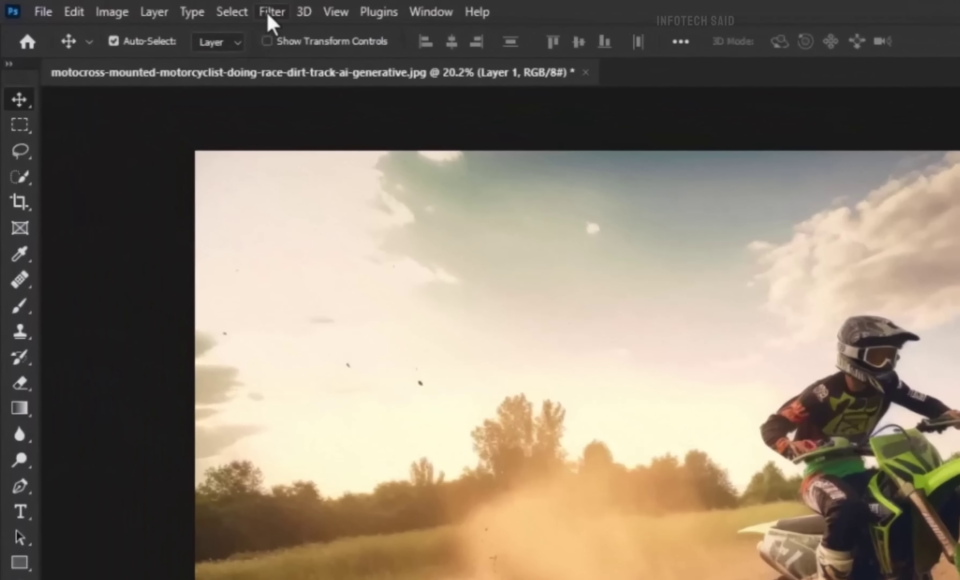
# Convert Layer 1 to a smart object and open its contents as Layer 11.psb
pyautogui.click(138, 5)
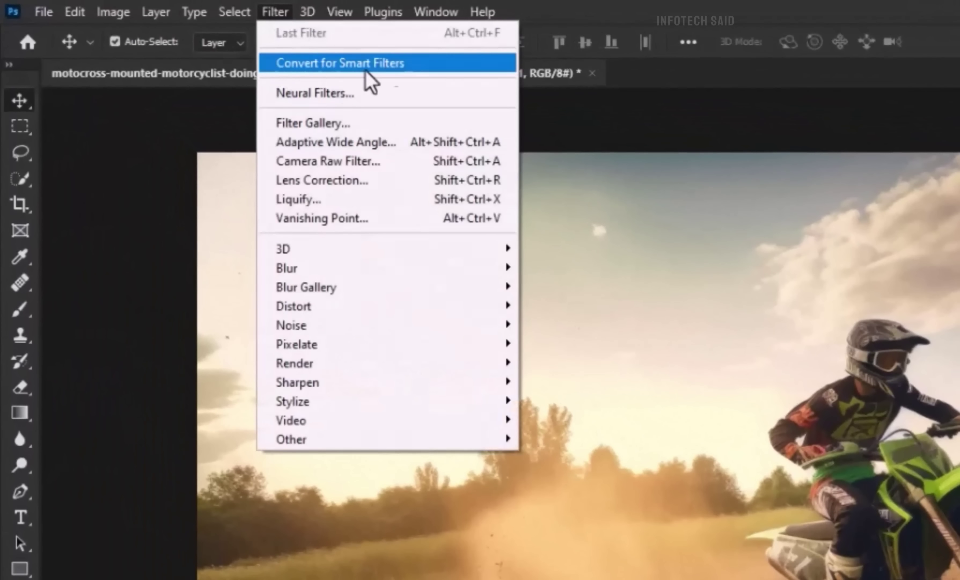
pyautogui.click(446, 70)
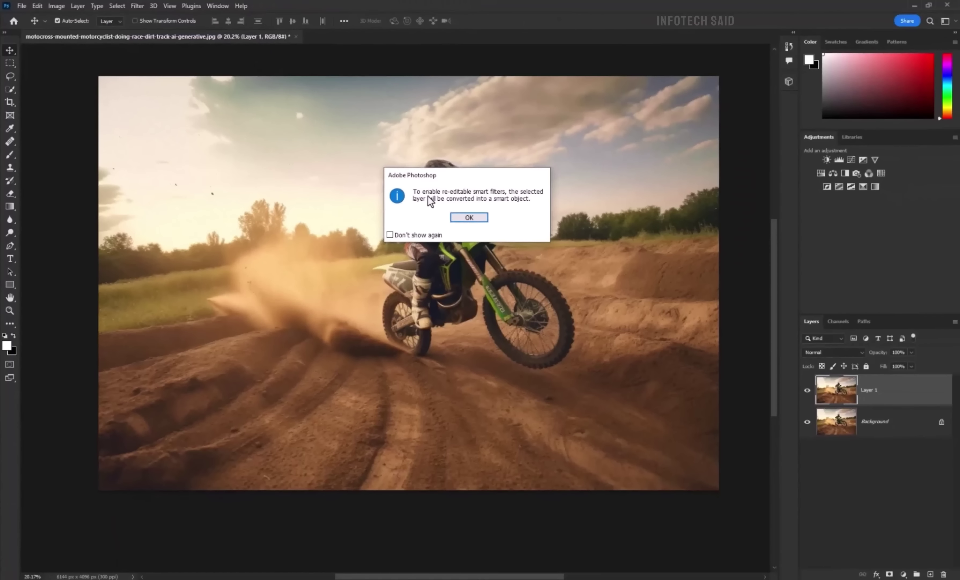
pyautogui.click(479, 222)
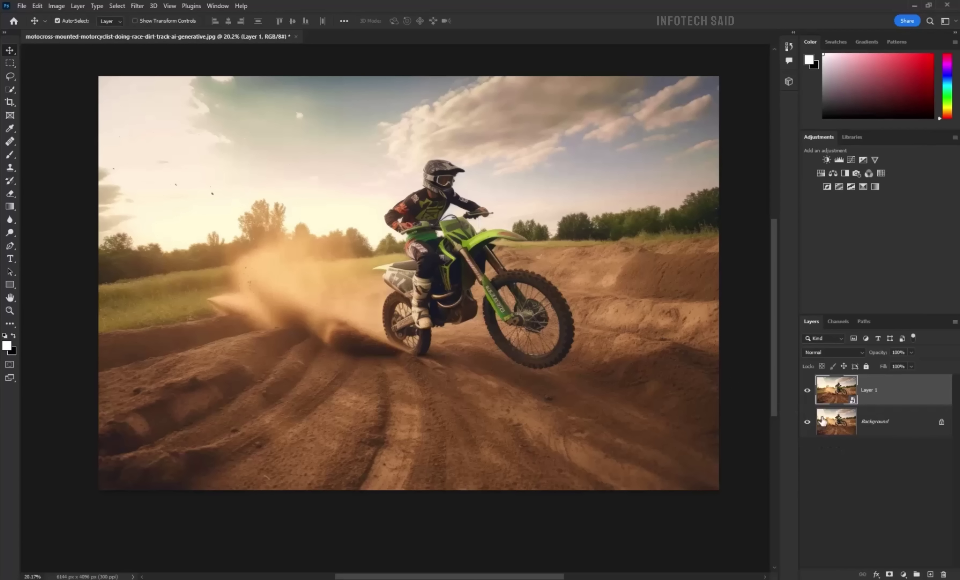
pyautogui.doubleClick(839, 392)
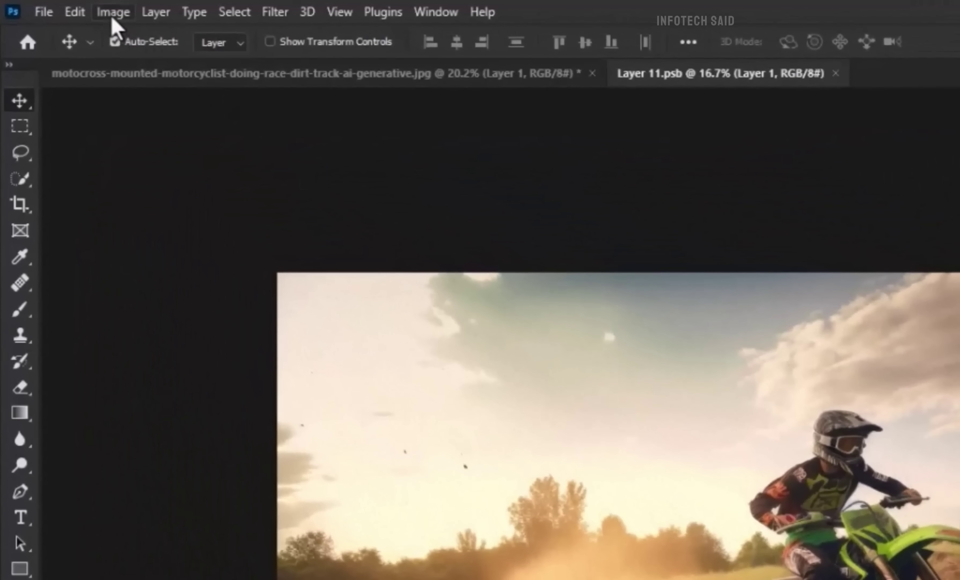
pyautogui.click(113, 13)
pyautogui.moveTo(145, 64)
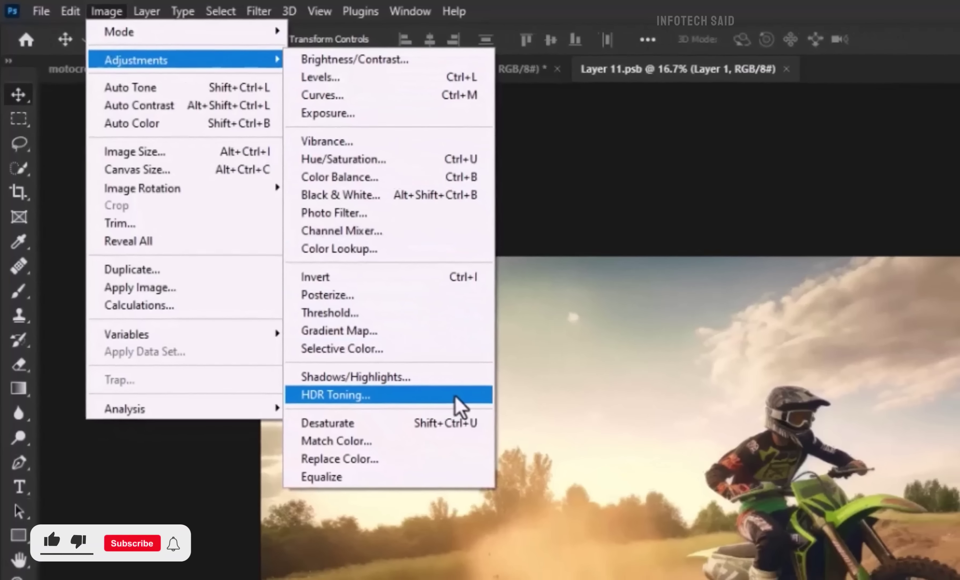
# Start HDR Toning on Layer 11.psb, agreeing to flatten it to a Background layer
pyautogui.click(455, 397)
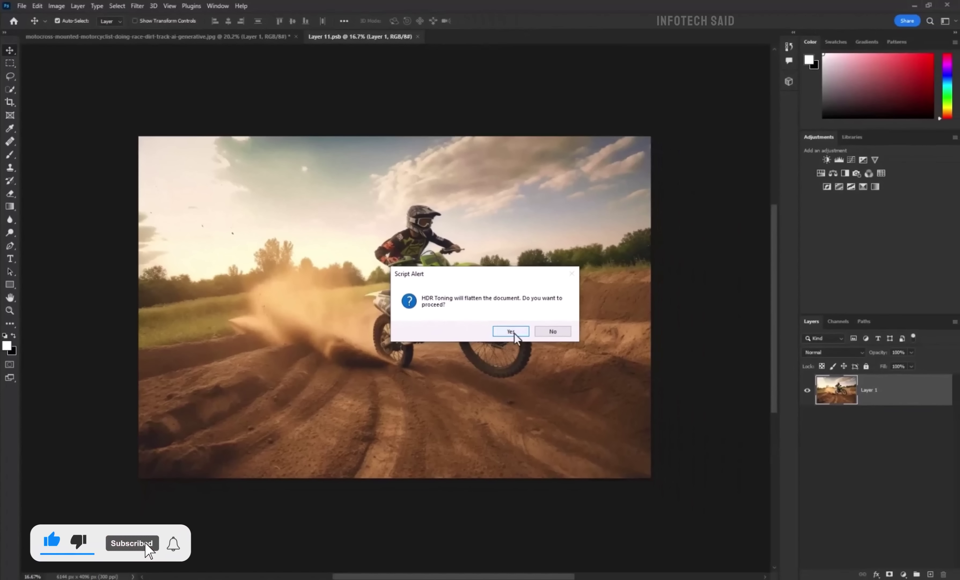
pyautogui.click(515, 333)
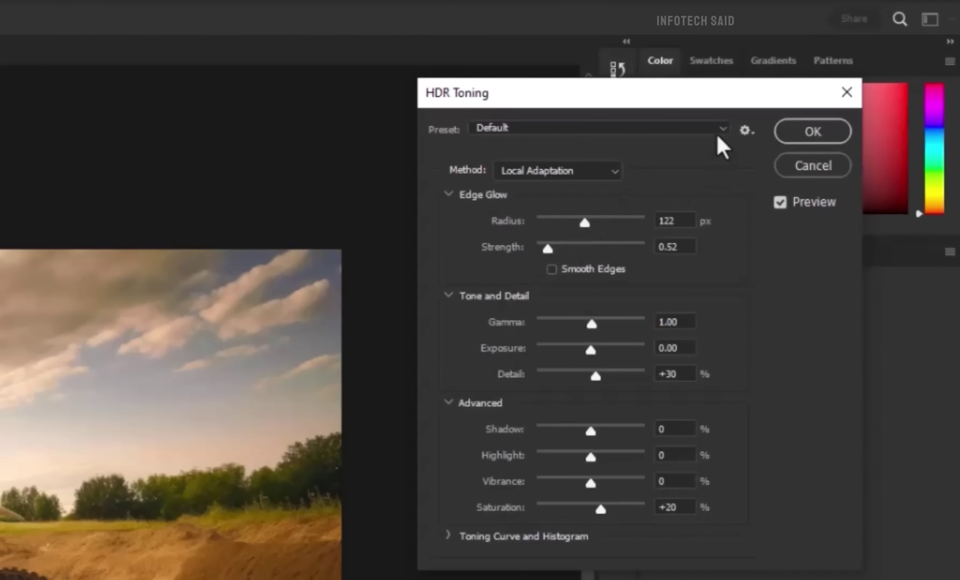
# Apply HDR Toning with the Photorealistic High Contrast preset, lower vibrance and slightly higher exposure
pyautogui.click(719, 133)
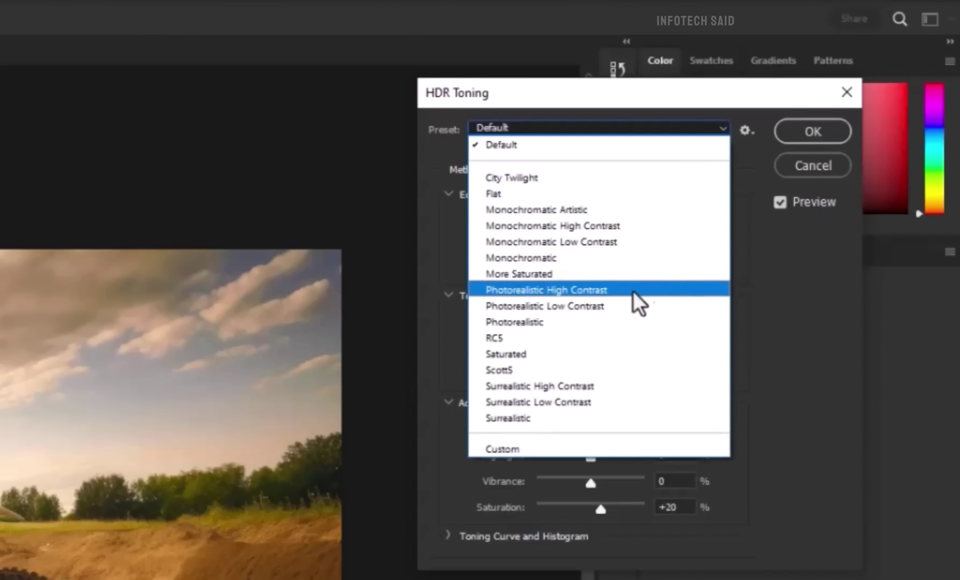
pyautogui.click(644, 292)
pyautogui.moveTo(628, 455); pyautogui.dragTo(616, 457)
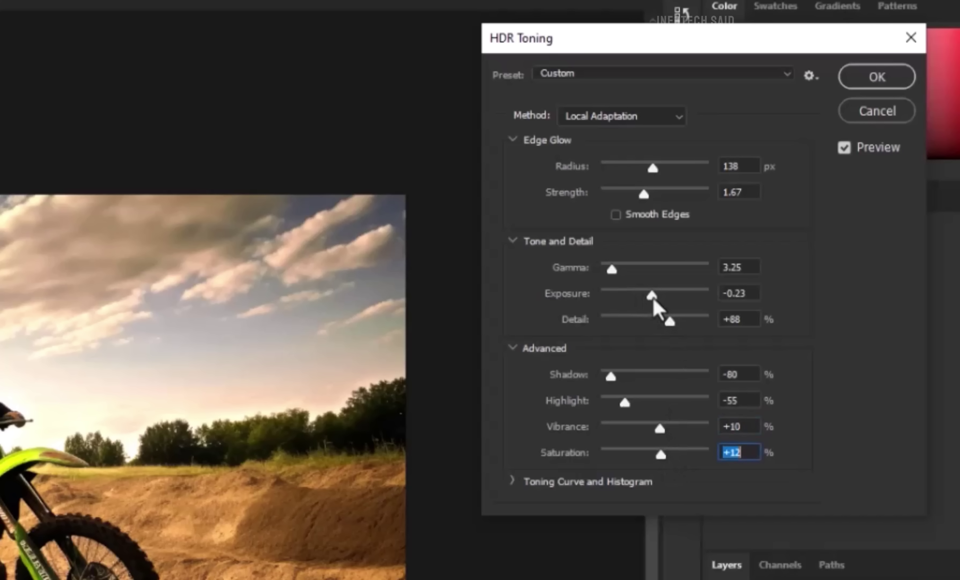
pyautogui.moveTo(665, 301); pyautogui.dragTo(671, 301)
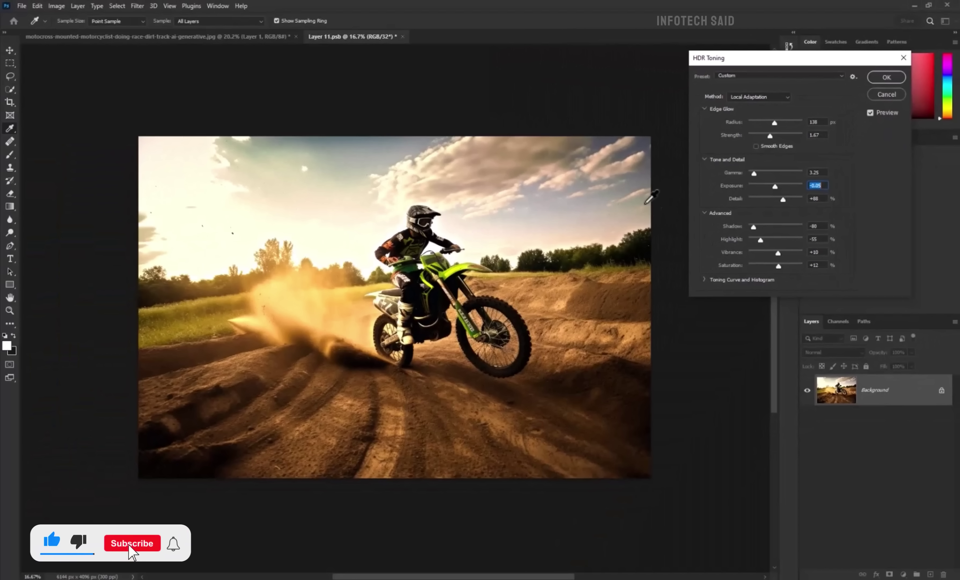
pyautogui.click(888, 77)
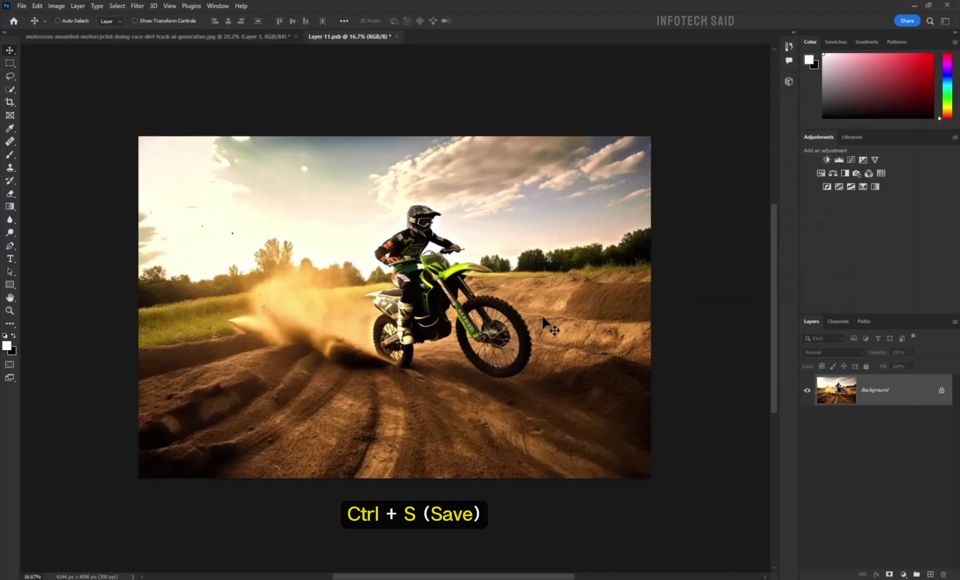
# Save the toned contents and close Layer 11.psb, returning to the motocross photo
pyautogui.hotkey('ctrl', 's')
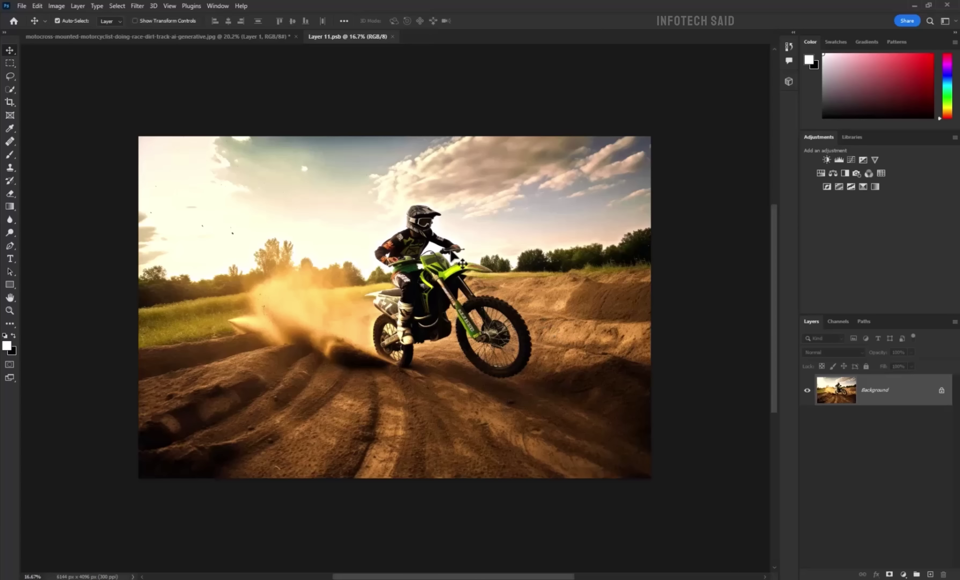
pyautogui.scroll(2, 451, 252)
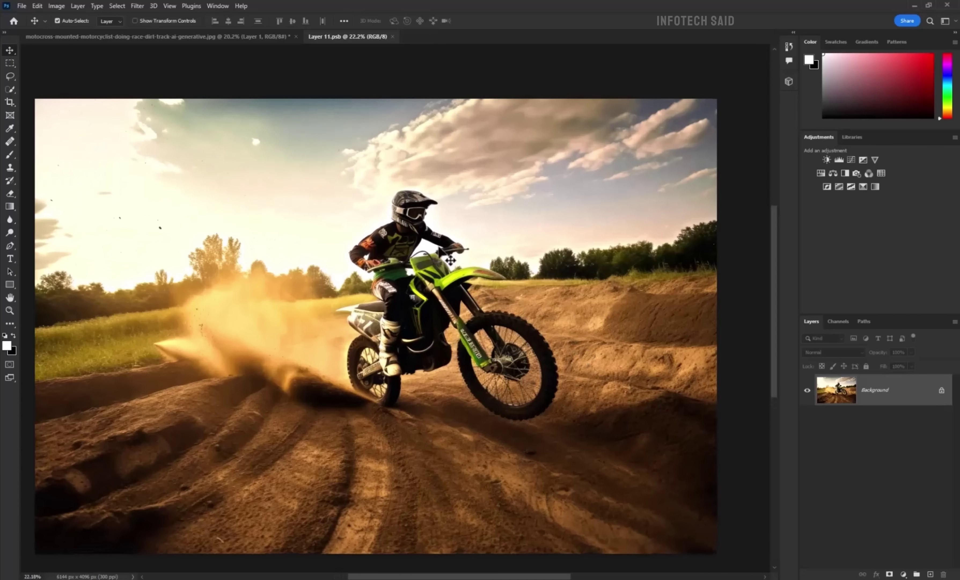
pyautogui.click(392, 37)
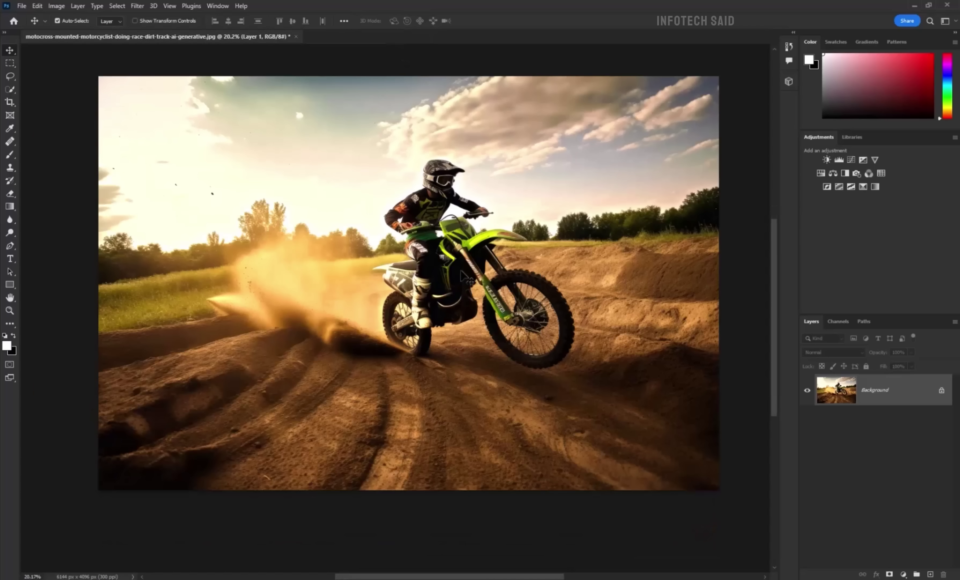
# Toggle Layer 1's visibility to compare the HDR look with the original
pyautogui.scroll(1, 560, 253)
pyautogui.scroll(-1, 591, 252)
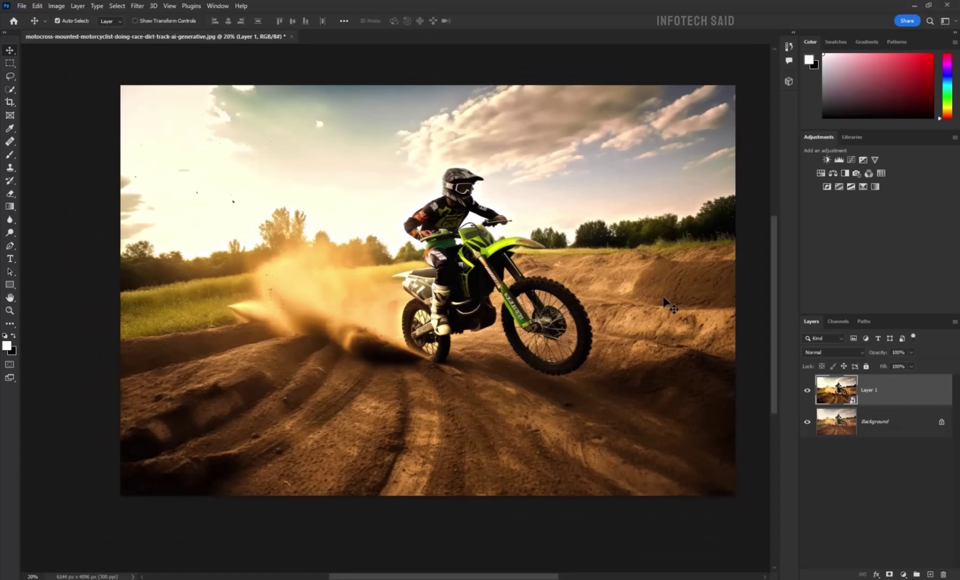
pyautogui.scroll(-1, 664, 298)
pyautogui.click(807, 390)
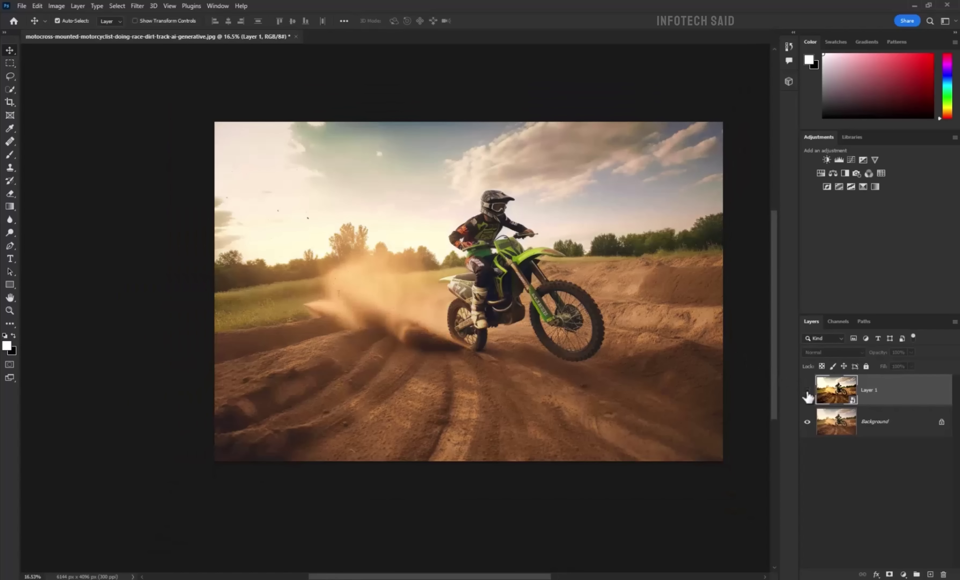
pyautogui.scroll(1, 711, 236)
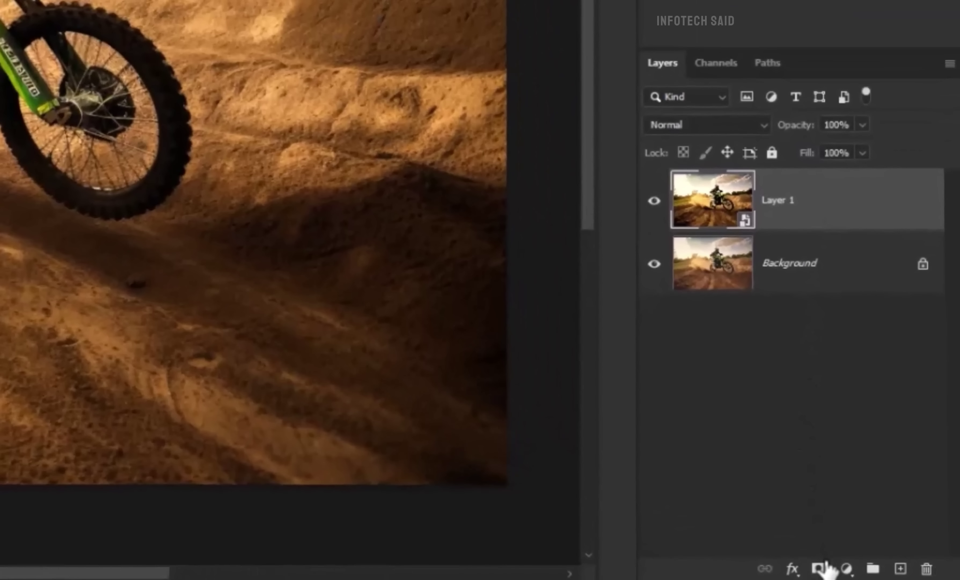
# Add a layer mask to Layer 1 and invert it to black, hiding the HDR tone
pyautogui.click(827, 569)
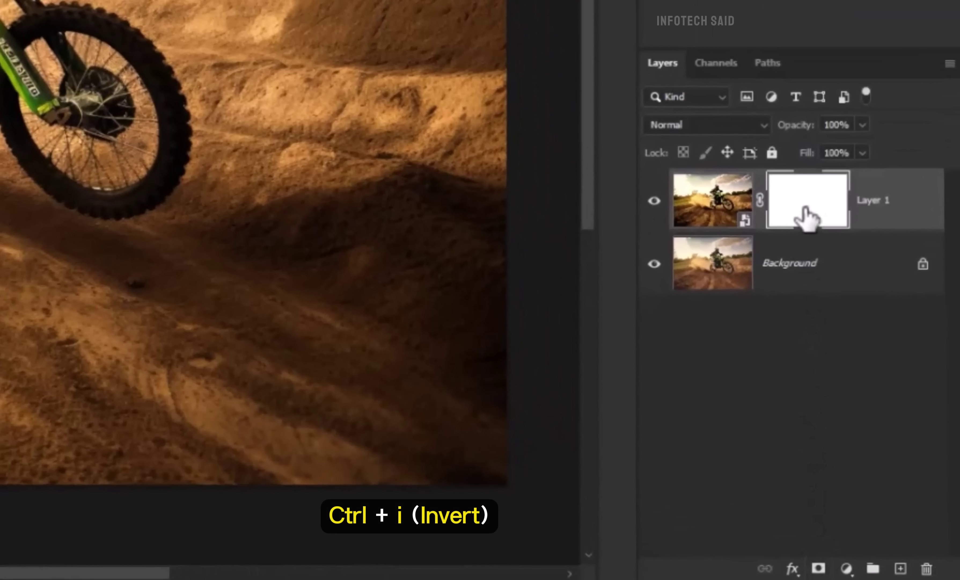
pyautogui.hotkey('ctrl', 'i')
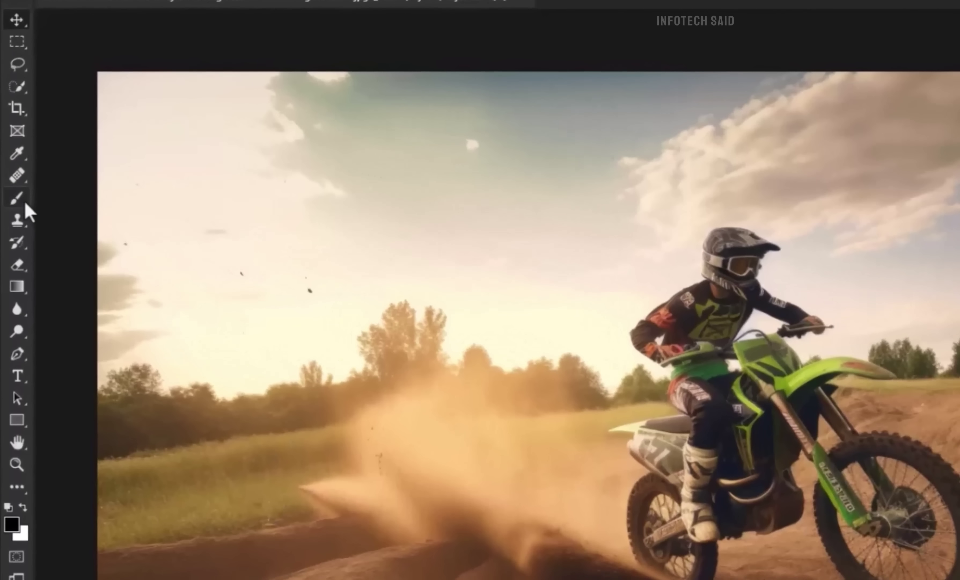
# Brush white onto Layer 1's mask over the dust cloud, dirt tracks, sky and remaining photo
pyautogui.rightClick(16, 185)
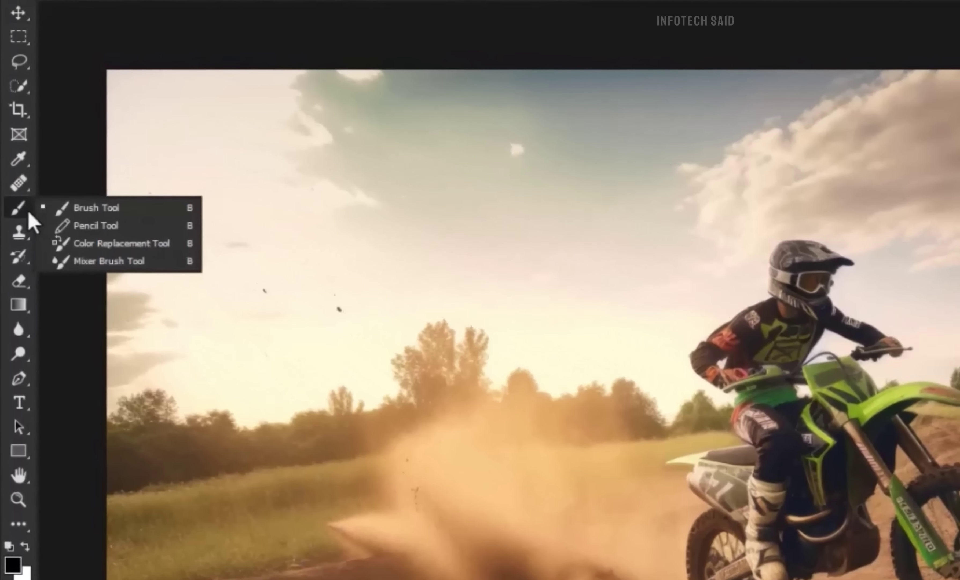
pyautogui.click(70, 191)
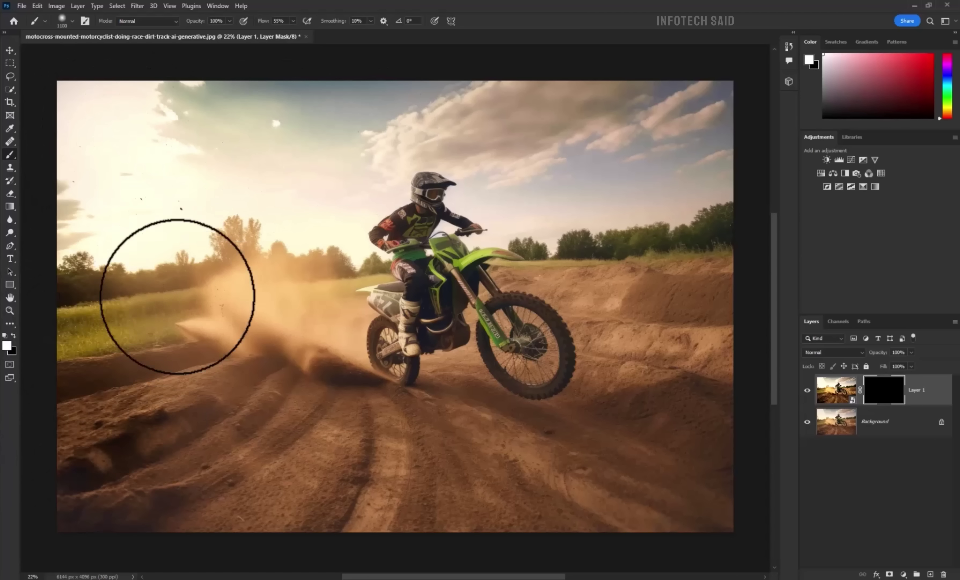
pyautogui.moveTo(172, 300); pyautogui.dragTo(277, 324)
pyautogui.moveTo(282, 438)
pyautogui.mouseDown()
pyautogui.moveTo(386, 440)
pyautogui.moveTo(418, 462)
pyautogui.moveTo(540, 440)
pyautogui.moveTo(528, 272)
pyautogui.moveTo(514, 300)
pyautogui.moveTo(497, 283)
pyautogui.moveTo(500, 300)
pyautogui.moveTo(405, 353)
pyautogui.mouseUp()
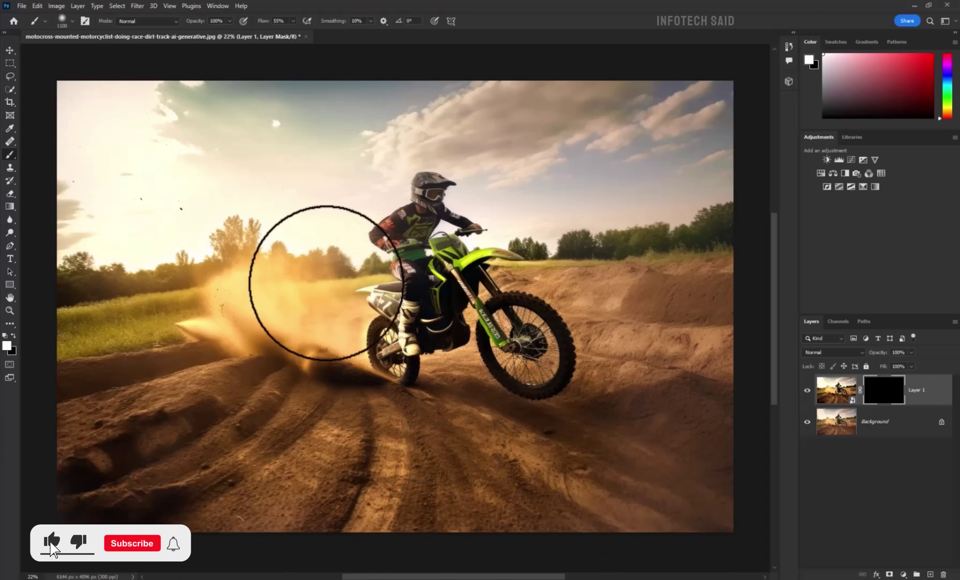
pyautogui.moveTo(248, 162)
pyautogui.mouseDown()
pyautogui.moveTo(723, 178)
pyautogui.moveTo(643, 294)
pyautogui.moveTo(725, 229)
pyautogui.moveTo(609, 275)
pyautogui.moveTo(725, 343)
pyautogui.moveTo(643, 516)
pyautogui.moveTo(553, 441)
pyautogui.moveTo(595, 455)
pyautogui.mouseUp()
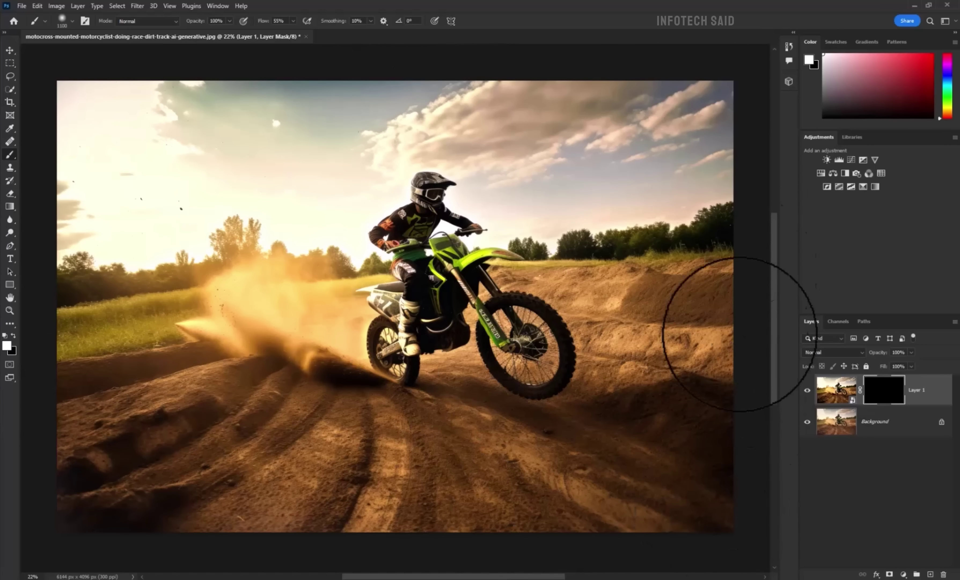
pyautogui.moveTo(464, 136); pyautogui.dragTo(107, 183)
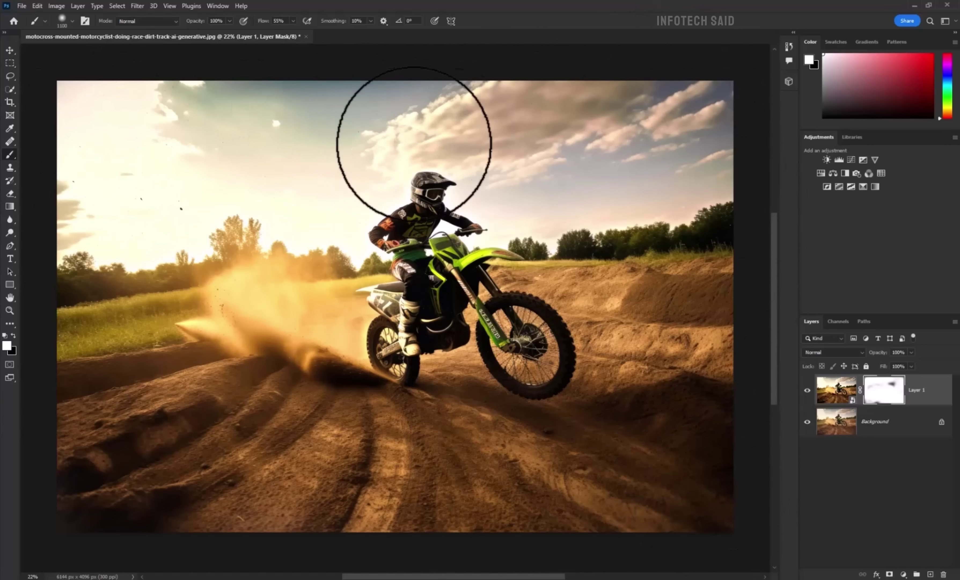
# Zoom in and paint black with a smaller brush along the rider's helmet, back, arm and shoulder
pyautogui.scroll(-3, 453, 213)
pyautogui.scroll(3, 440, 225)
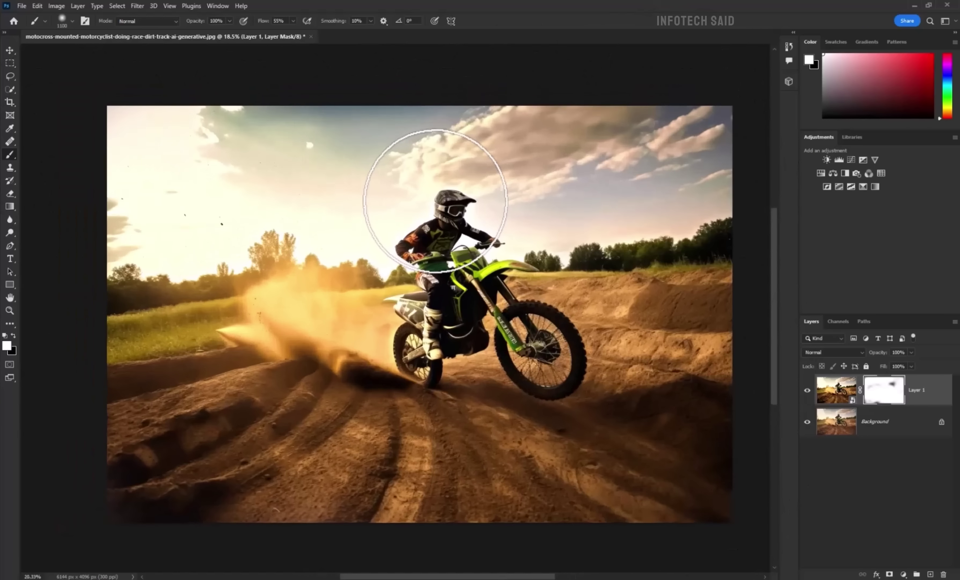
pyautogui.scroll(2, 440, 234)
pyautogui.scroll(2, 440, 266)
pyautogui.scroll(2, 440, 265)
pyautogui.scroll(-1, 457, 268)
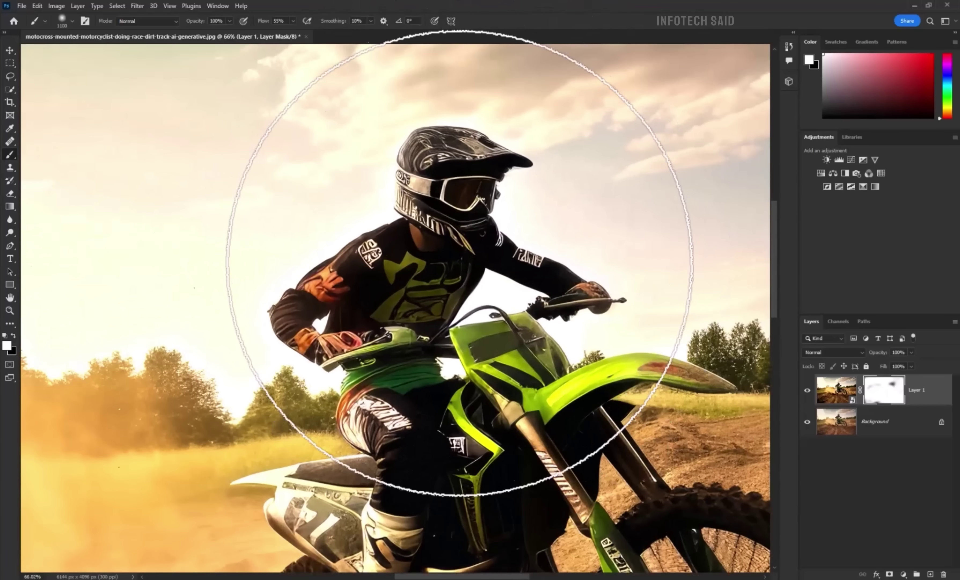
pyautogui.press('[')
pyautogui.press('[')
pyautogui.press('[')
pyautogui.press('[')
pyautogui.press('[')
pyautogui.press('[')
pyautogui.press('[')
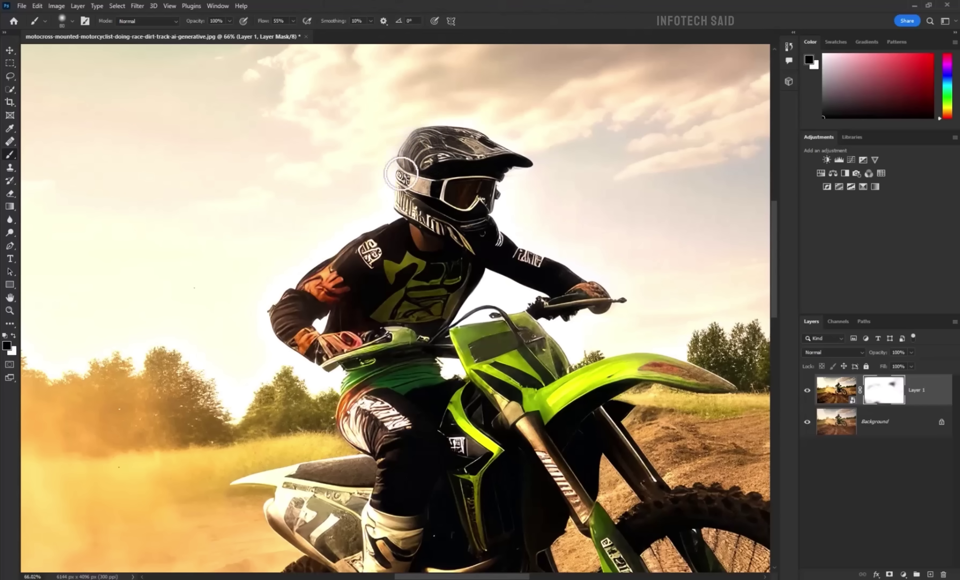
pyautogui.moveTo(398, 207); pyautogui.dragTo(279, 309)
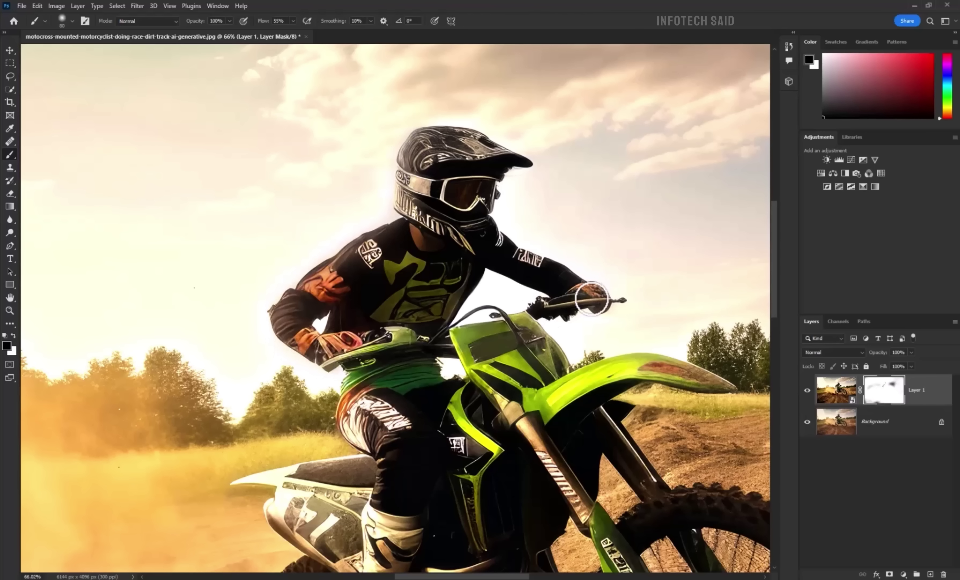
pyautogui.moveTo(568, 273)
pyautogui.mouseDown()
pyautogui.moveTo(498, 235)
pyautogui.moveTo(497, 194)
pyautogui.moveTo(512, 168)
pyautogui.moveTo(493, 144)
pyautogui.mouseUp()
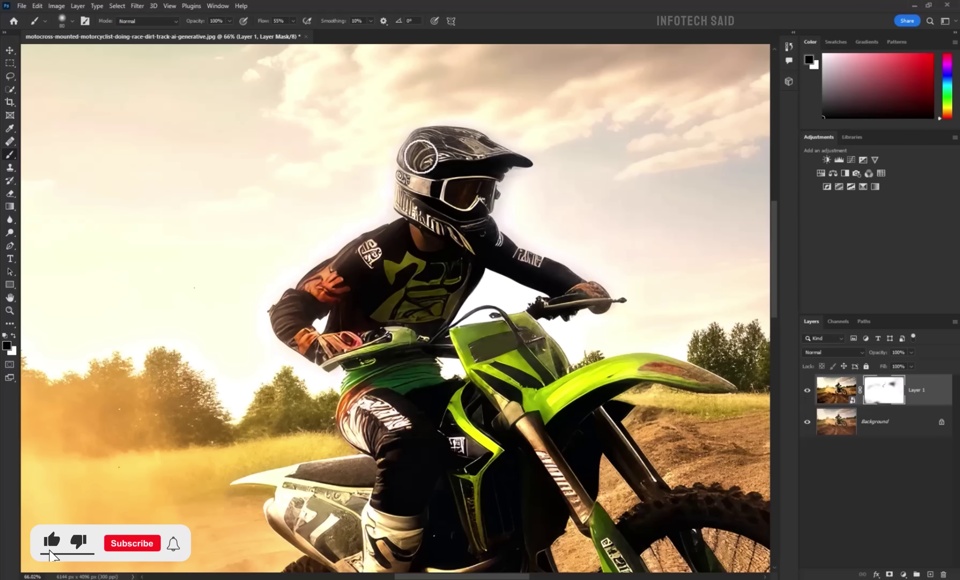
# Fit the image, double the brush, and paint white over the rider's chest, leg and rear wheel
pyautogui.hotkey('ctrl', '0')
pyautogui.scroll(2, 445, 136)
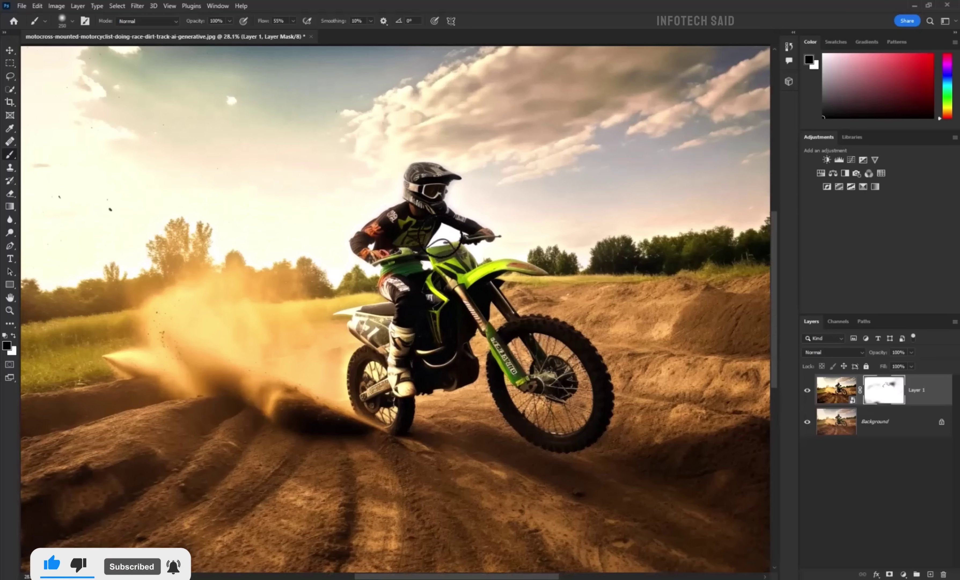
pyautogui.press(']')
pyautogui.press(']')
pyautogui.press(']')
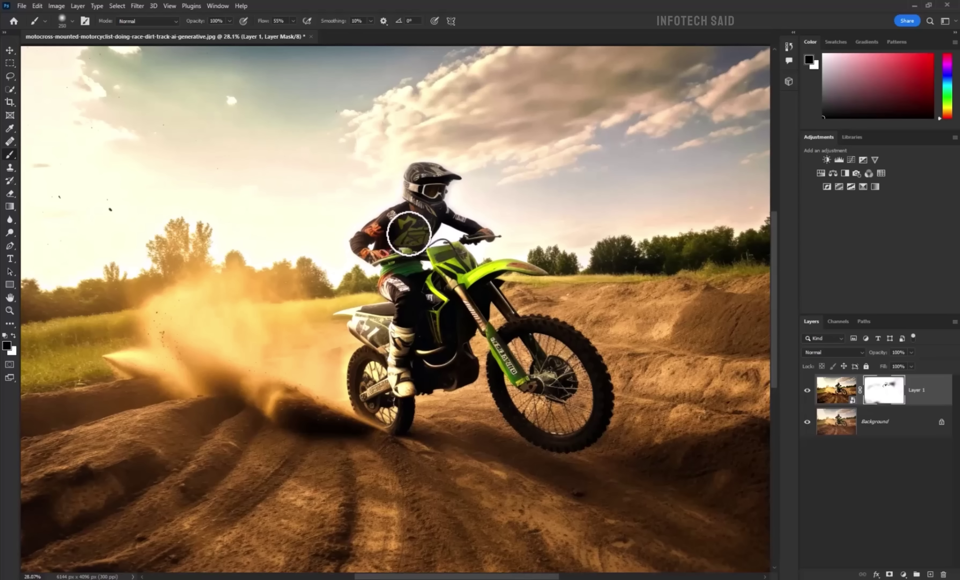
pyautogui.press('x')
pyautogui.moveTo(412, 230); pyautogui.dragTo(396, 292)
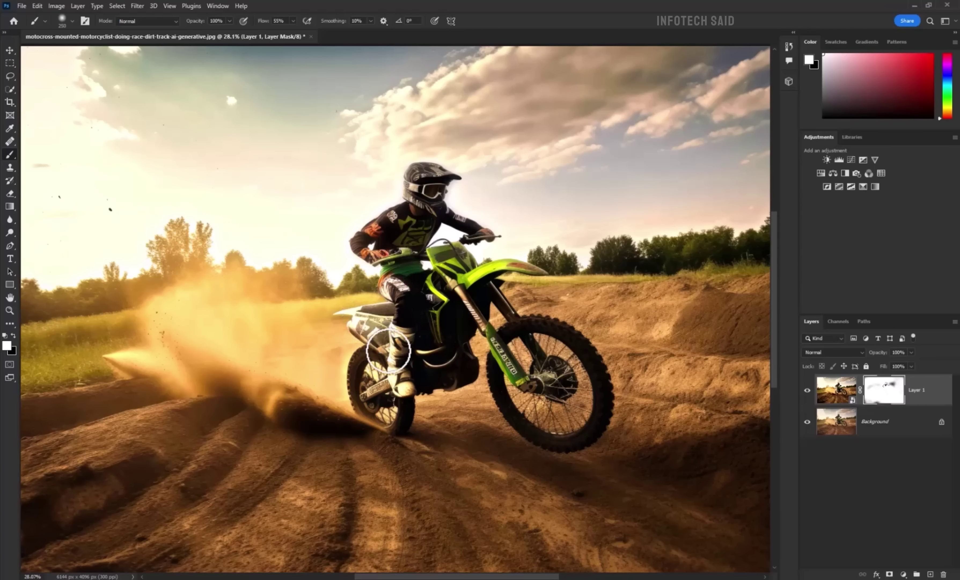
pyautogui.moveTo(389, 351); pyautogui.dragTo(457, 376)
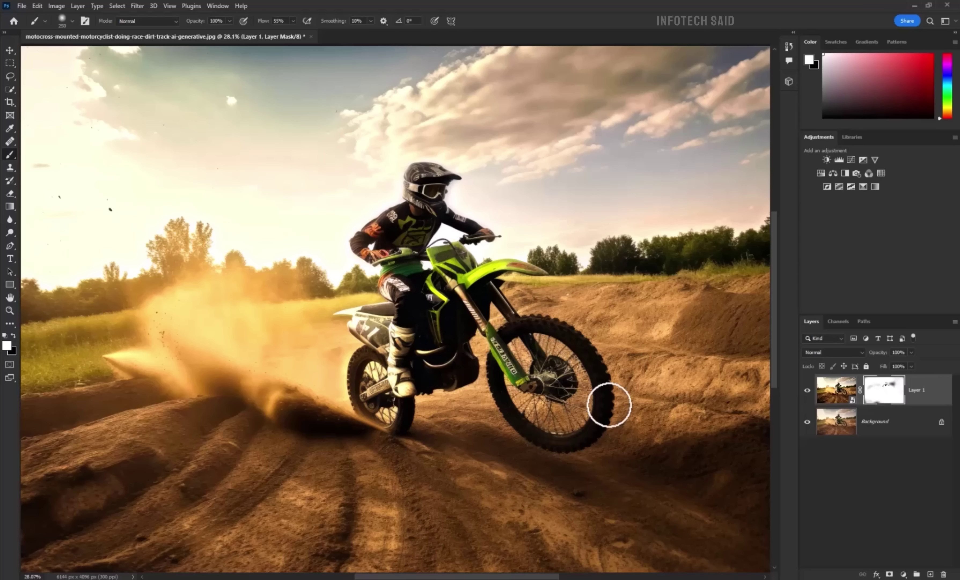
pyautogui.scroll(-3, 547, 410)
pyautogui.scroll(2, 749, 383)
pyautogui.scroll(-2, 749, 382)
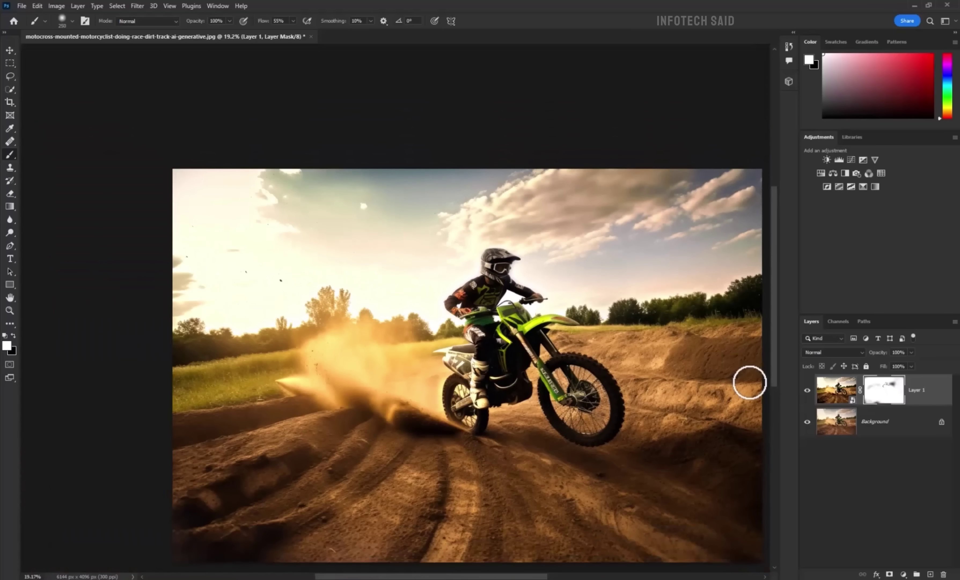
pyautogui.scroll(-1, 748, 381)
pyautogui.moveTo(535, 572); pyautogui.dragTo(559, 572)
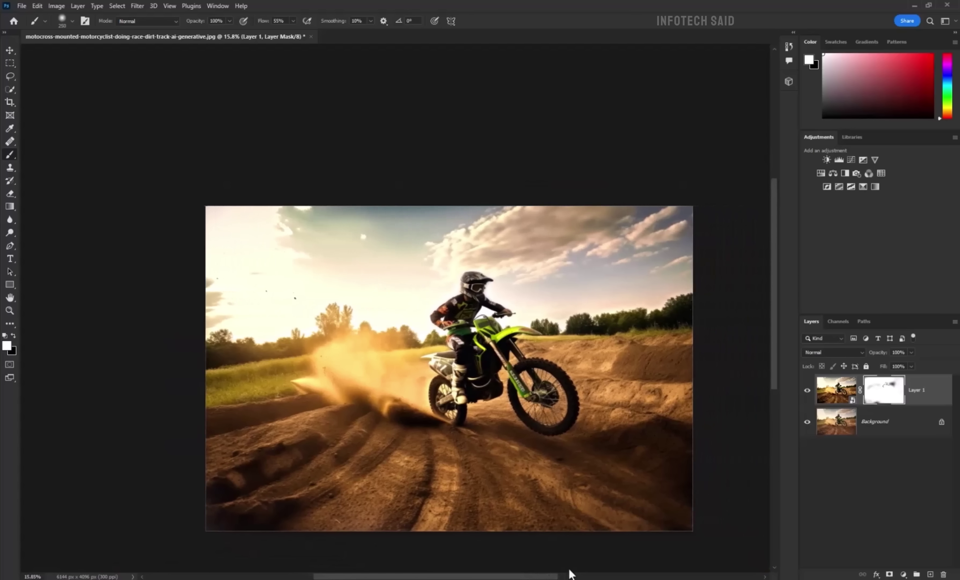
pyautogui.click(807, 391)
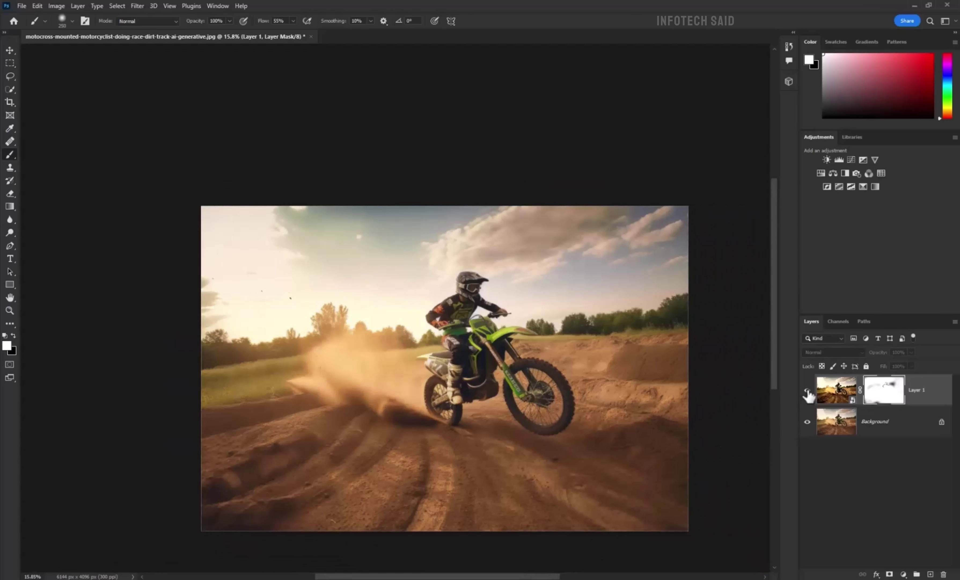
pyautogui.click(807, 391)
pyautogui.moveTo(773, 343); pyautogui.dragTo(773, 359)
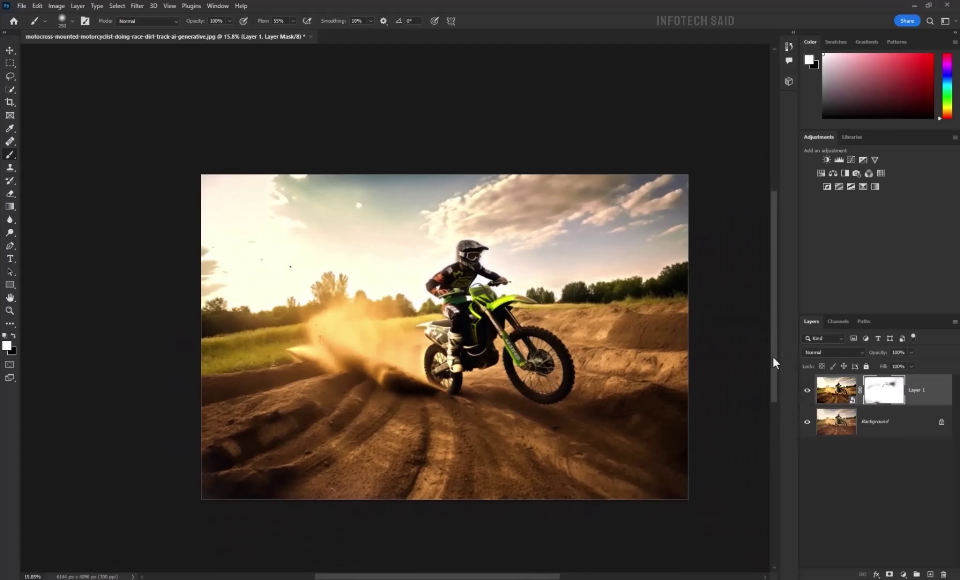
pyautogui.press('v')
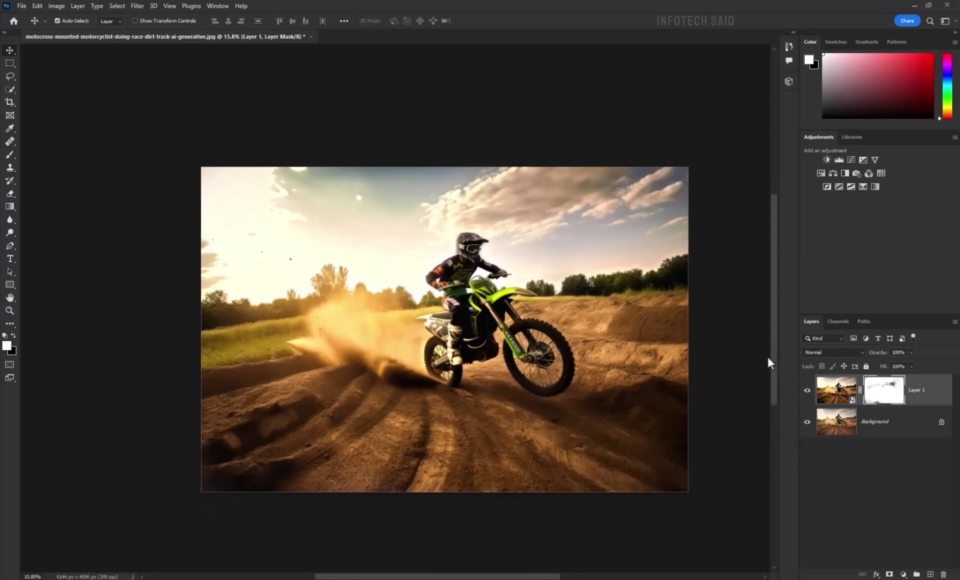
pyautogui.scroll(1, 734, 344)
pyautogui.scroll(1, 722, 337)
pyautogui.scroll(1, 732, 338)
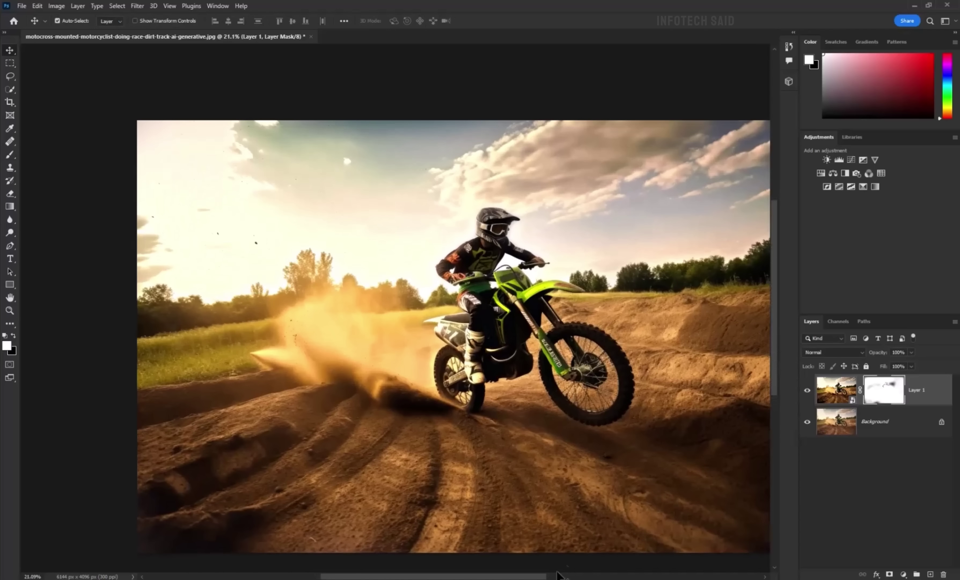
pyautogui.moveTo(540, 577); pyautogui.dragTo(558, 575)
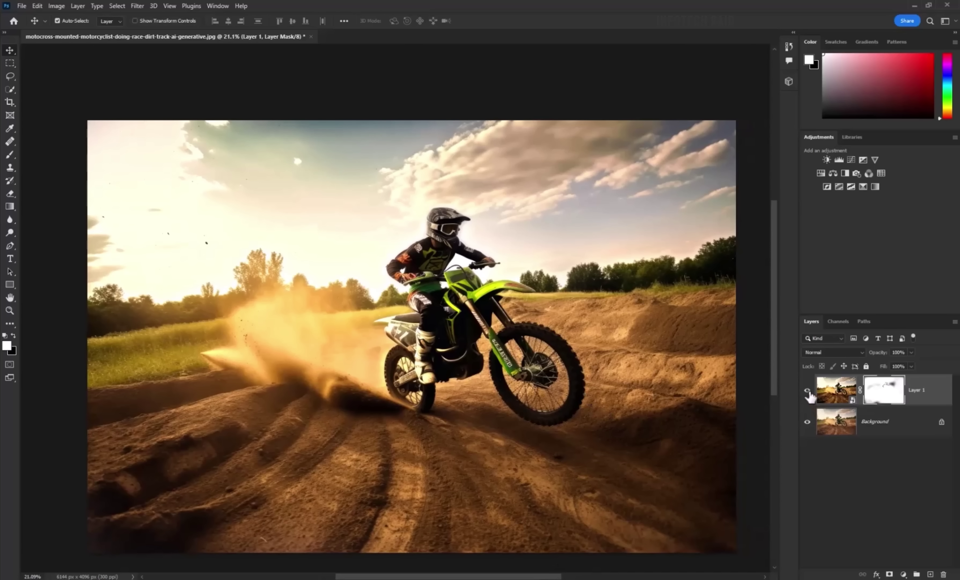
pyautogui.click(808, 391)
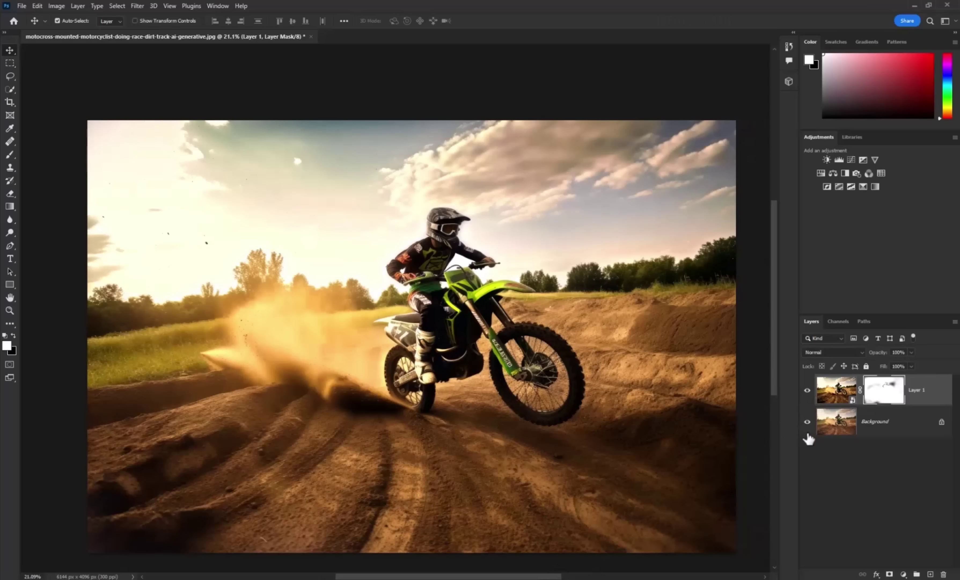